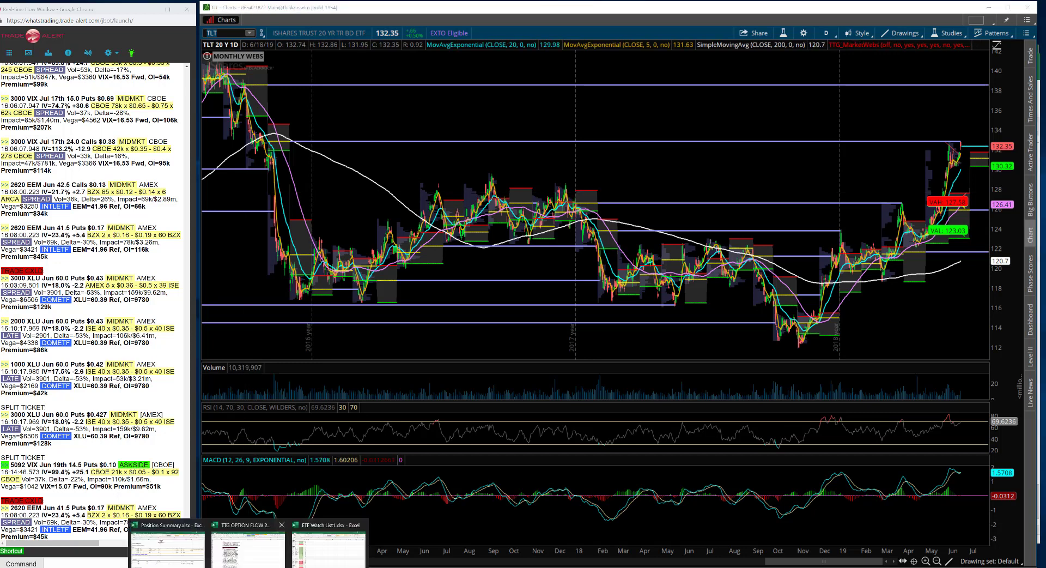
Step: Switch to the ETF Watch List1 workbook in Excel and compare the sectors' change from open with their one-day change
{"action": "left_click", "coordinate": [316, 559]}
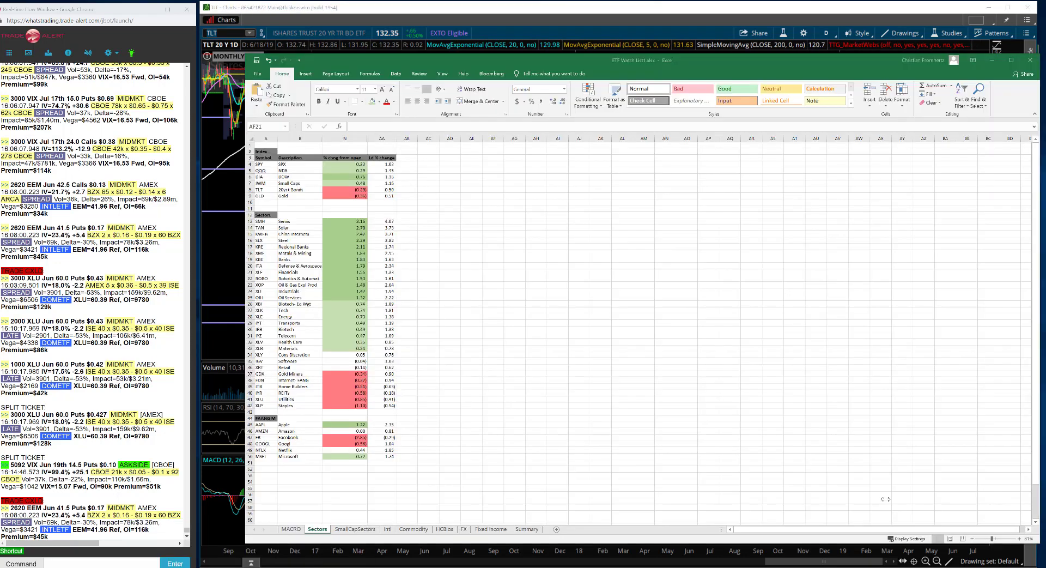
{"action": "left_click", "coordinate": [994, 538]}
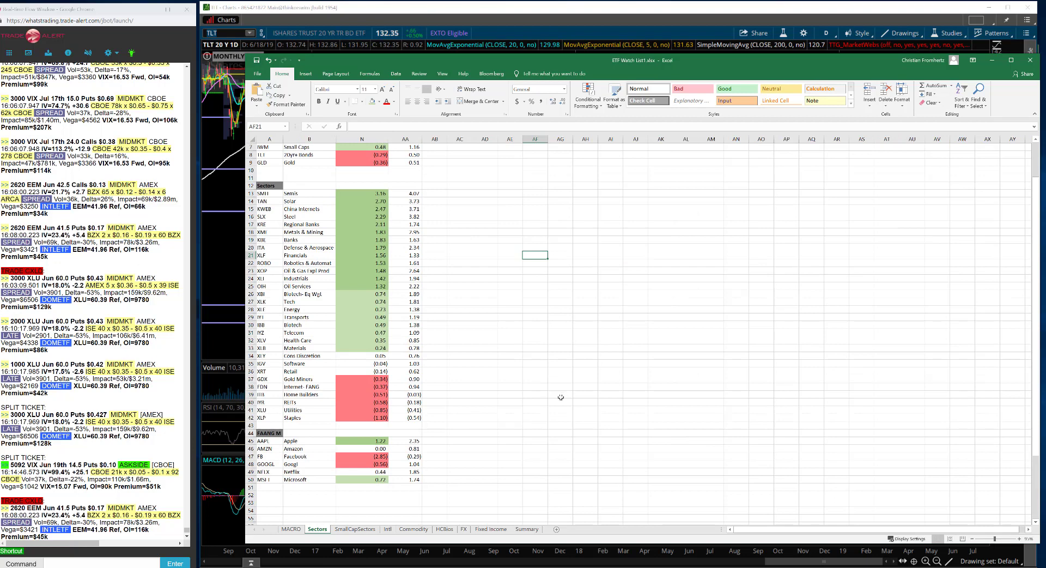
{"action": "scroll", "coordinate": [561, 383], "scroll_direction": "up", "scroll_amount": 2}
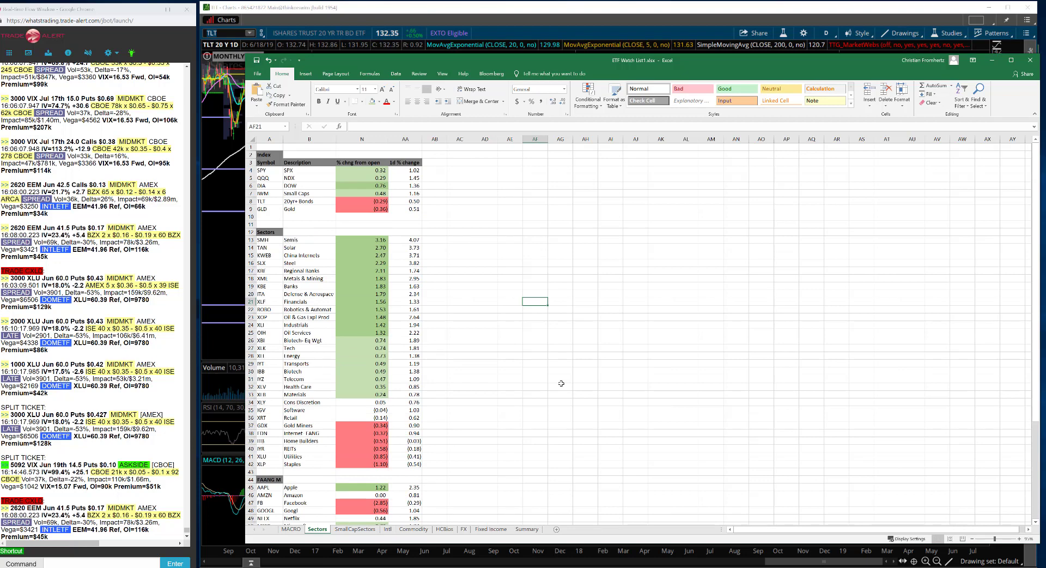
{"action": "left_click_drag", "start_coordinate": [411, 169], "coordinate": [401, 520]}
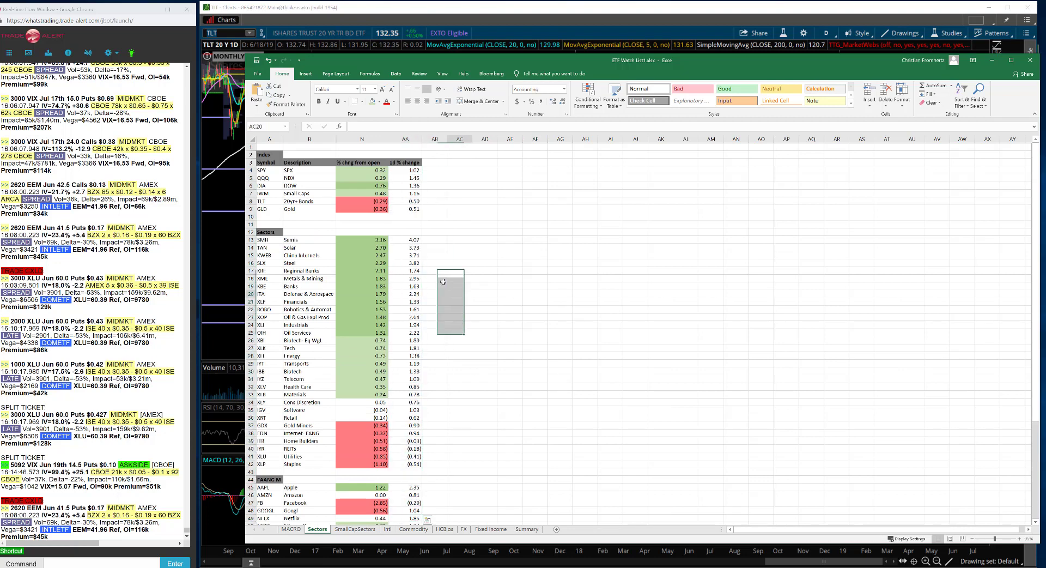
{"action": "left_click", "coordinate": [405, 240]}
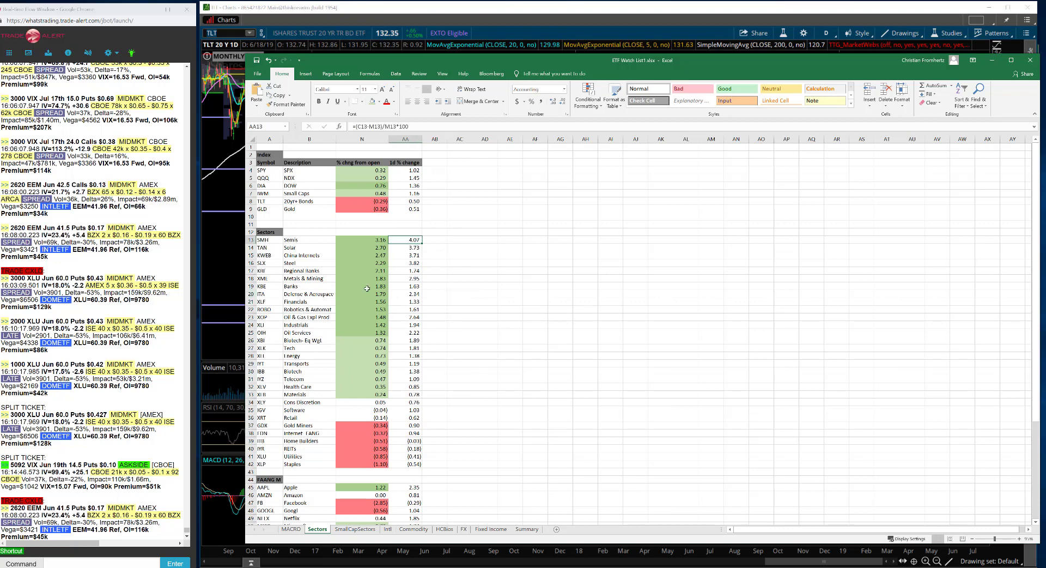
{"action": "left_click", "coordinate": [380, 239]}
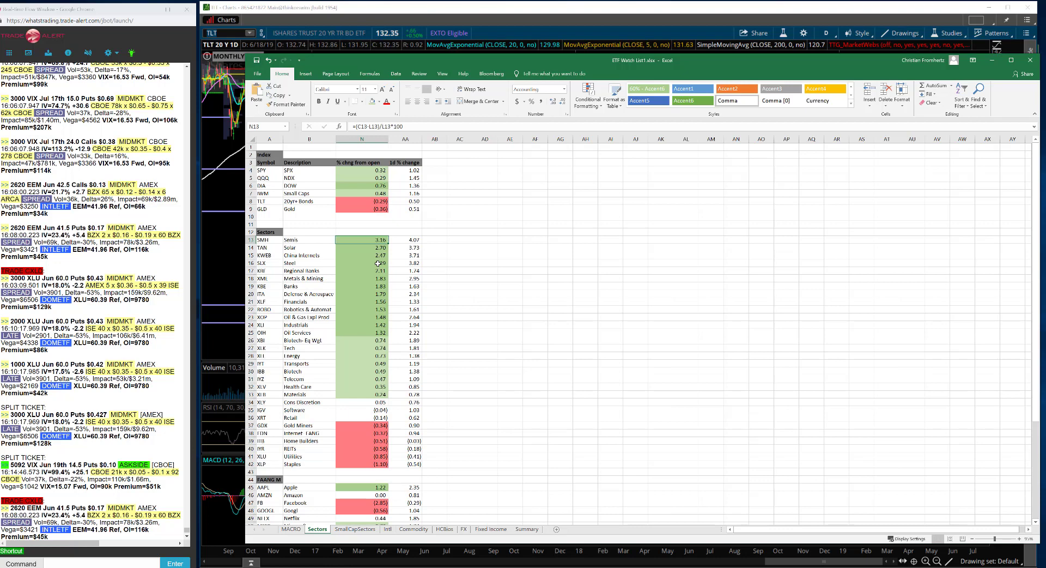
Step: Examine the FAANG M group, checking Facebook's change from open and its one-day change
{"action": "scroll", "coordinate": [378, 273], "scroll_direction": "down", "scroll_amount": 4}
{"action": "left_click", "coordinate": [371, 447]}
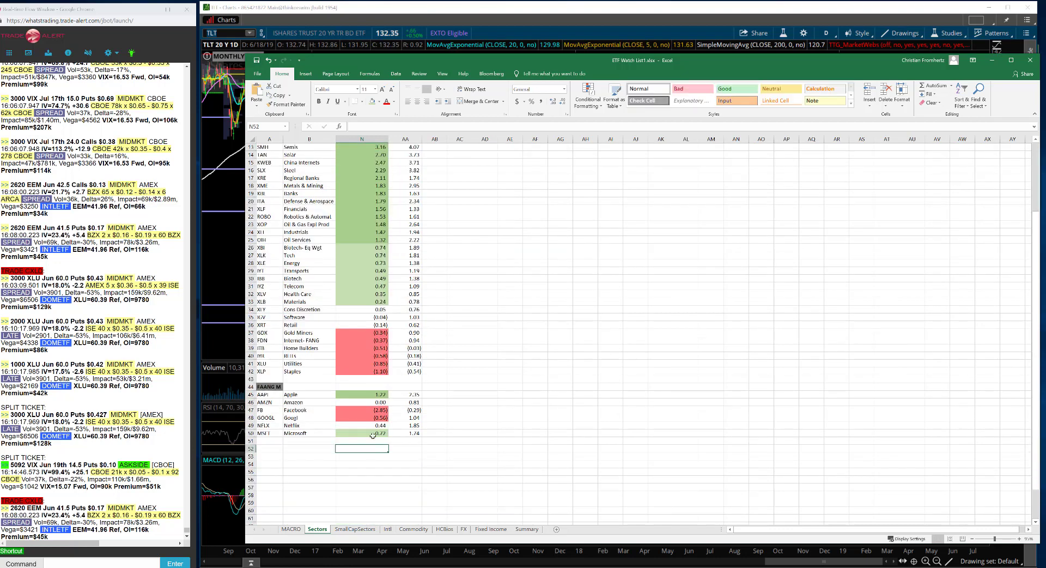
{"action": "left_click", "coordinate": [365, 410]}
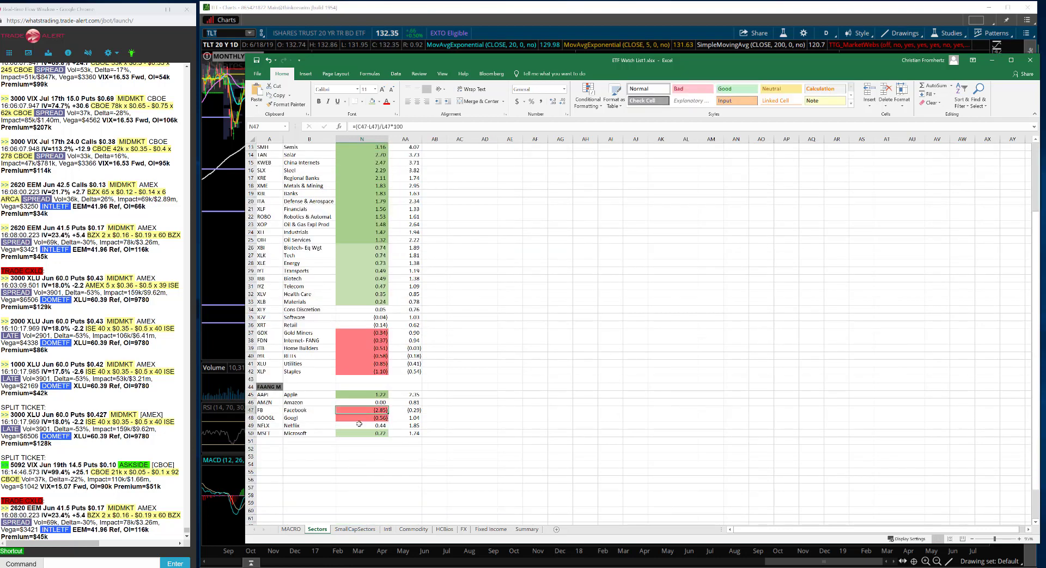
{"action": "left_click", "coordinate": [408, 412]}
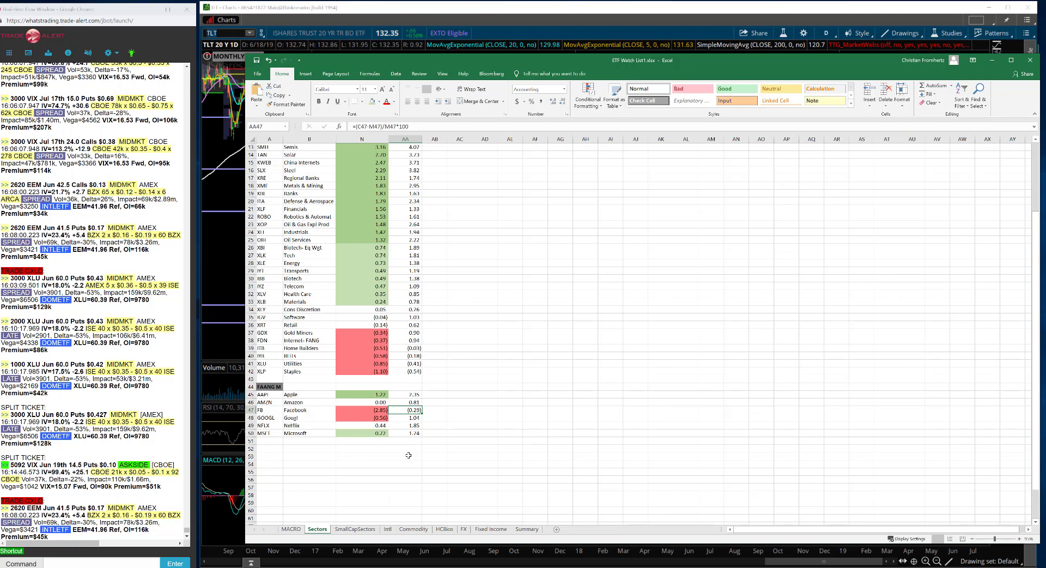
{"action": "scroll", "coordinate": [386, 419], "scroll_direction": "up", "scroll_amount": 3}
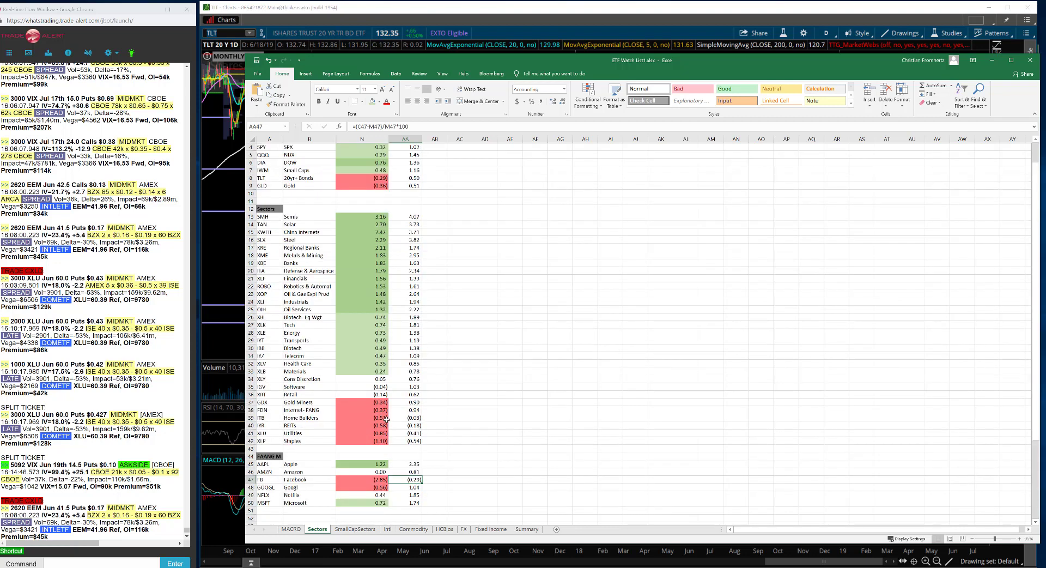
Step: Review the change from open of the leading sectors, from Semis down to Metals & Mining
{"action": "left_click", "coordinate": [441, 323]}
{"action": "left_click_drag", "start_coordinate": [356, 216], "coordinate": [361, 262]}
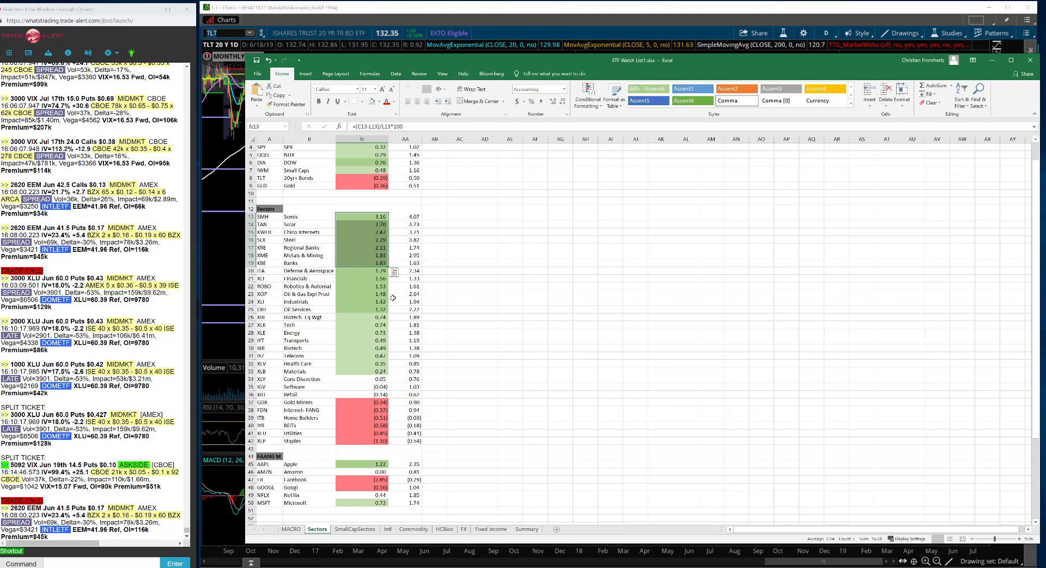
{"action": "left_click_drag", "start_coordinate": [381, 224], "coordinate": [380, 231]}
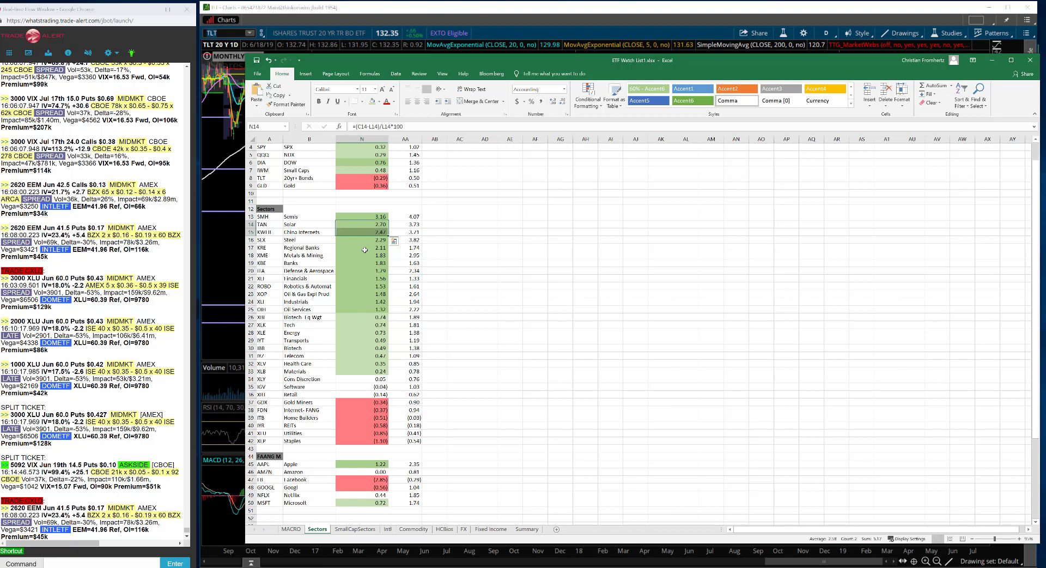
{"action": "left_click", "coordinate": [356, 225]}
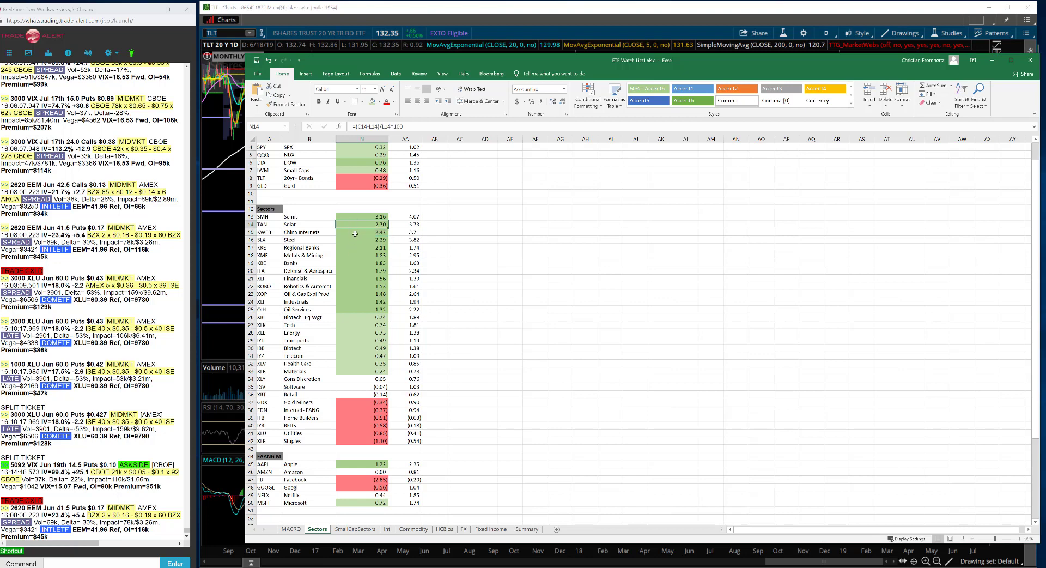
{"action": "left_click", "coordinate": [355, 239]}
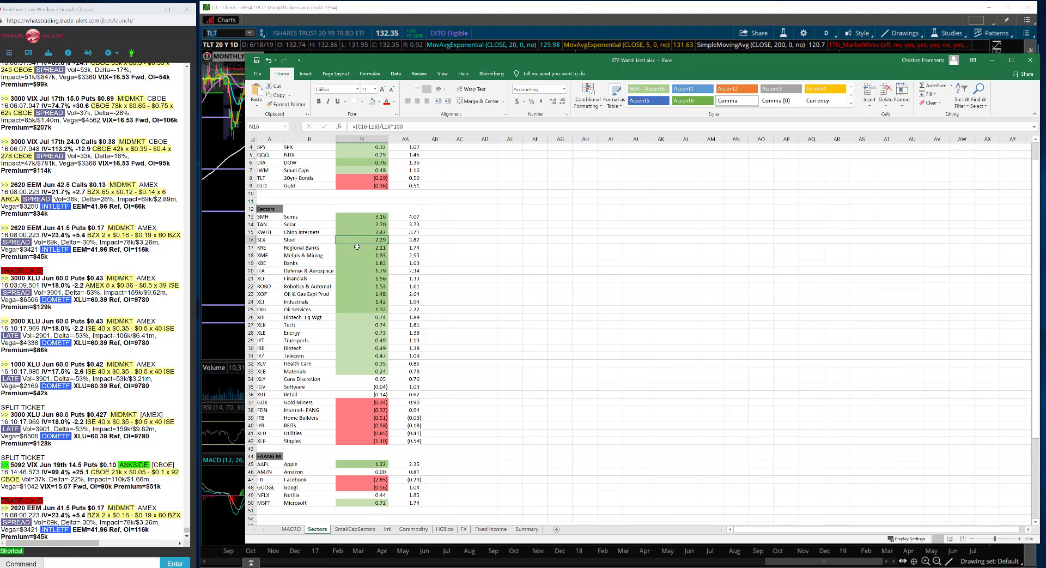
{"action": "left_click", "coordinate": [357, 247]}
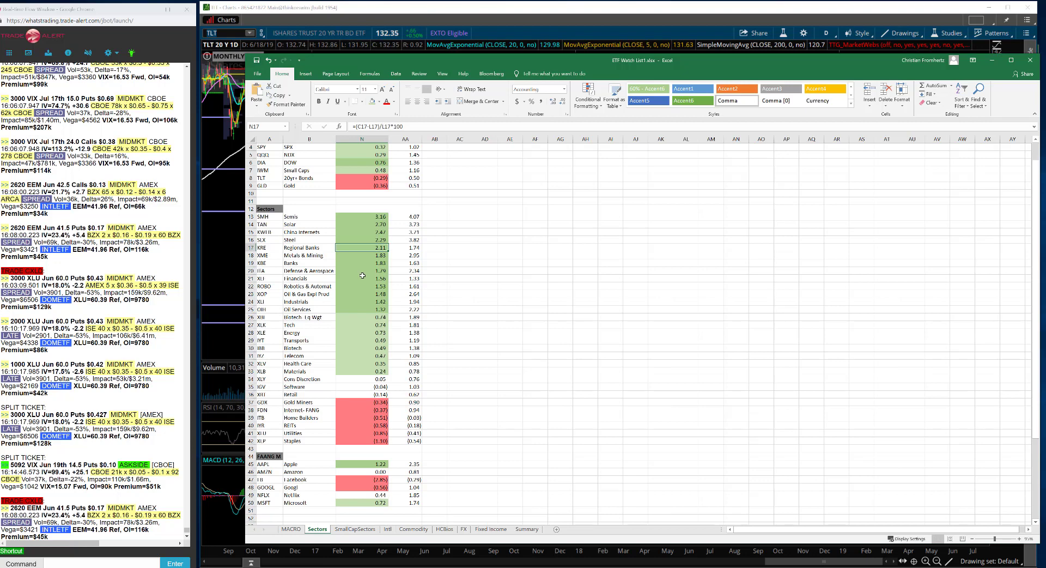
{"action": "key", "text": "Down"}
Step: Look up XME in the Trade Alert window and examine the full width of its most active options table
{"action": "left_click", "coordinate": [77, 561]}
{"action": "type", "text": "x"}
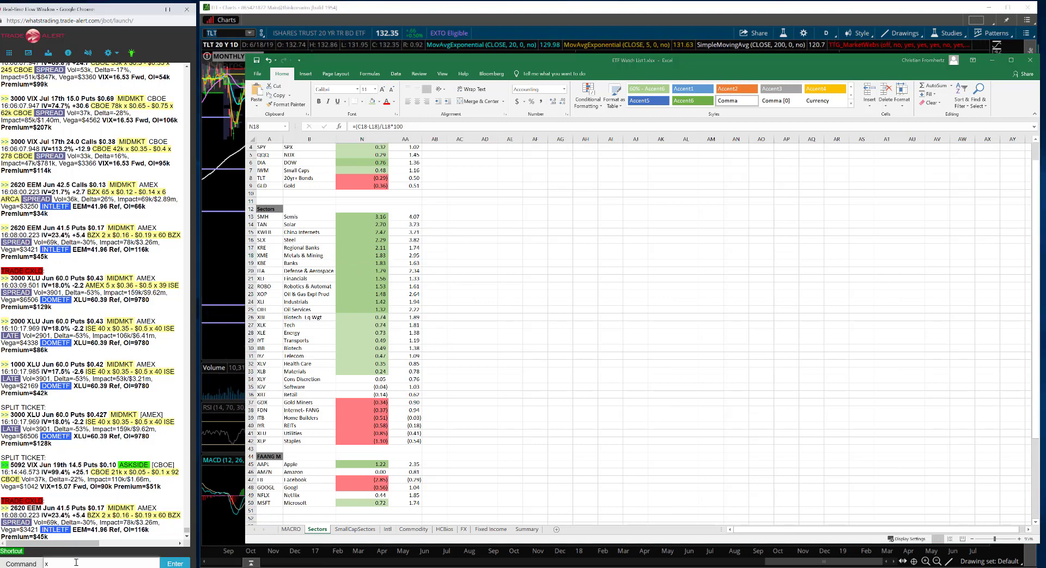
{"action": "type", "text": "me"}
{"action": "key", "text": "Return"}
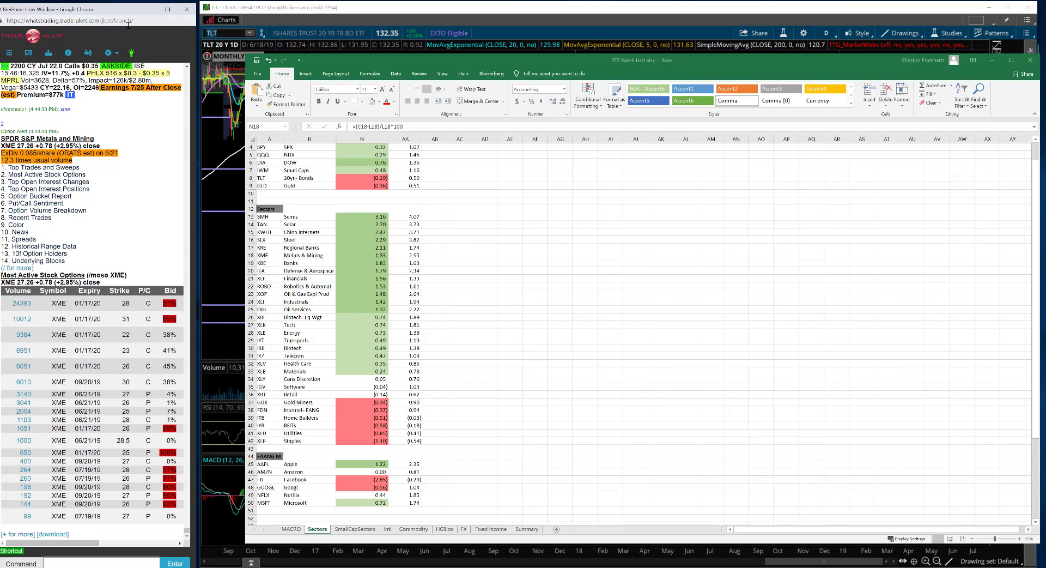
{"action": "left_click_drag", "start_coordinate": [196, 79], "coordinate": [345, 131]}
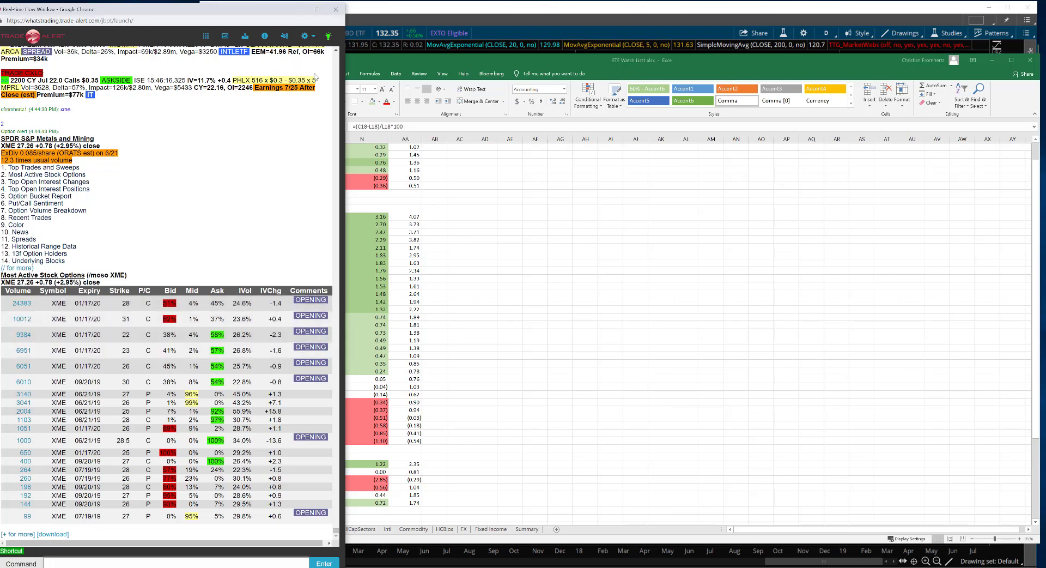
{"action": "left_click_drag", "start_coordinate": [343, 76], "coordinate": [186, 58]}
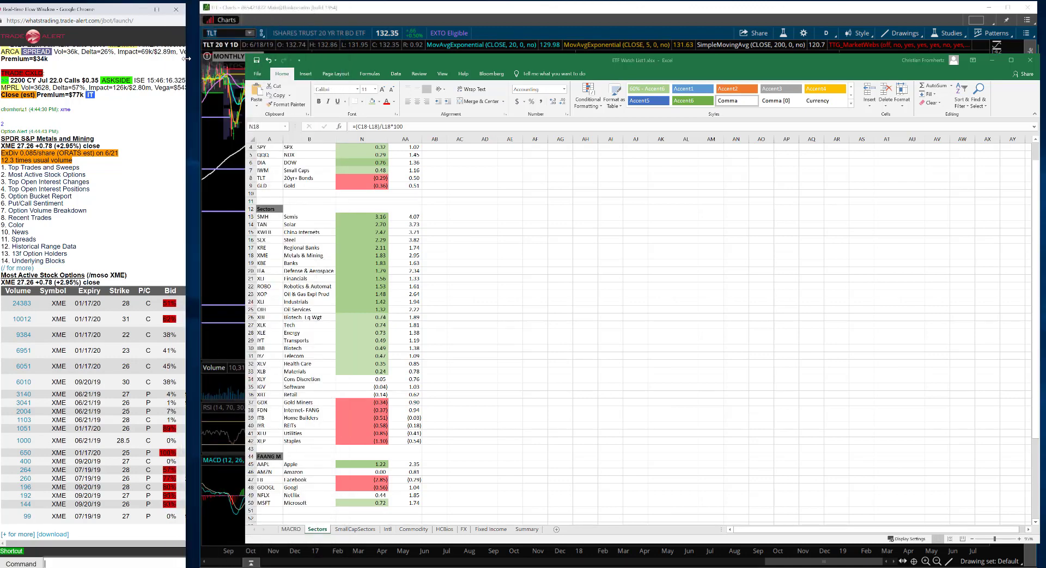
Step: Switch to the thinkorswim chart, load XME and examine its price action over roughly the last year
{"action": "left_click", "coordinate": [226, 33]}
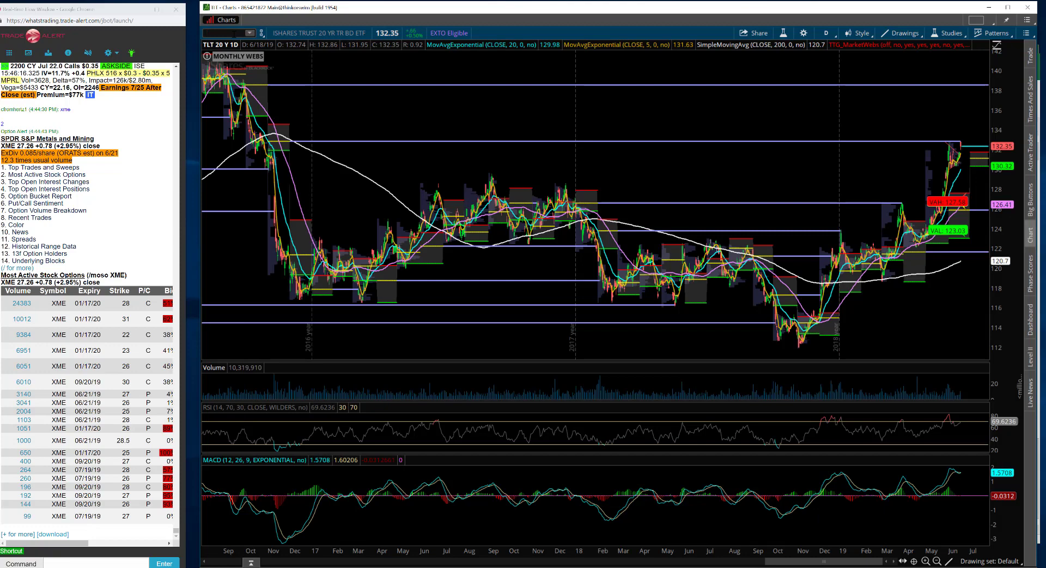
{"action": "type", "text": "XME"}
{"action": "key", "text": "Return"}
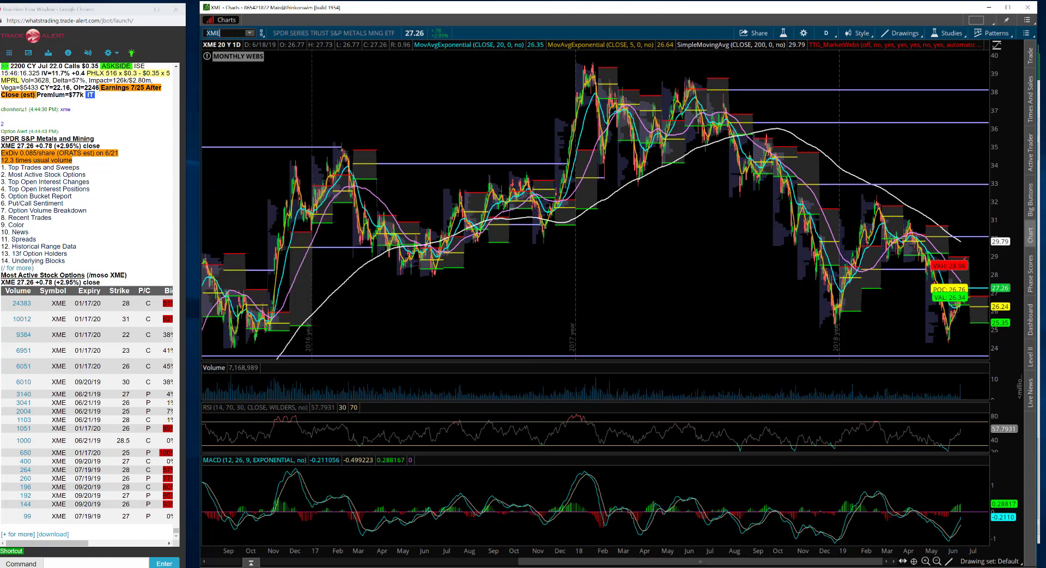
{"action": "scroll", "coordinate": [981, 146], "scroll_direction": "up", "scroll_amount": 5}
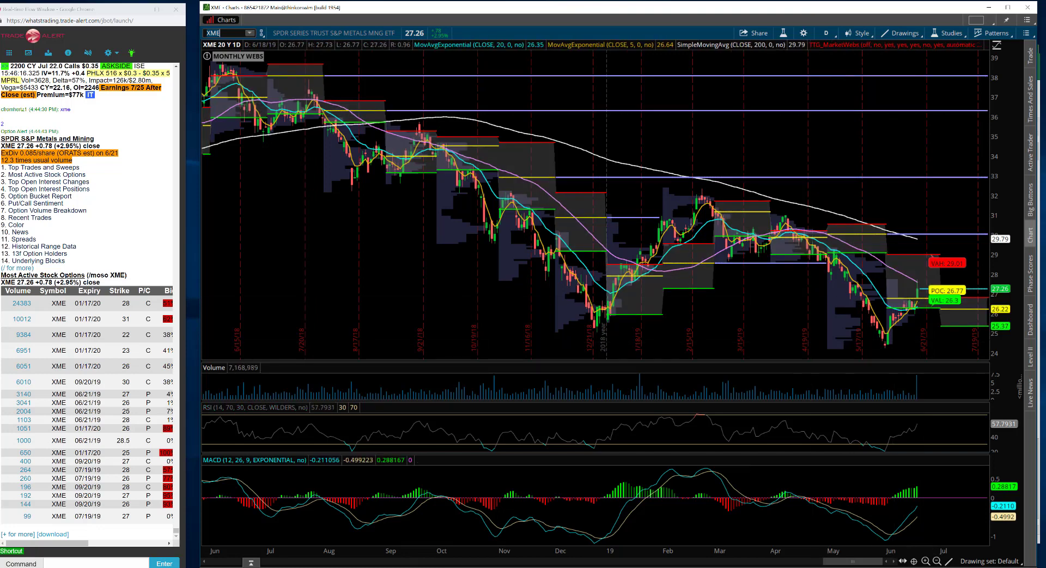
Step: Return to the ETF Watch List1 workbook and review the weakest sectors: REITs, Utilities, Staples and Home Builders
{"action": "mouse_move", "coordinate": [248, 566]}
{"action": "left_click", "coordinate": [329, 542]}
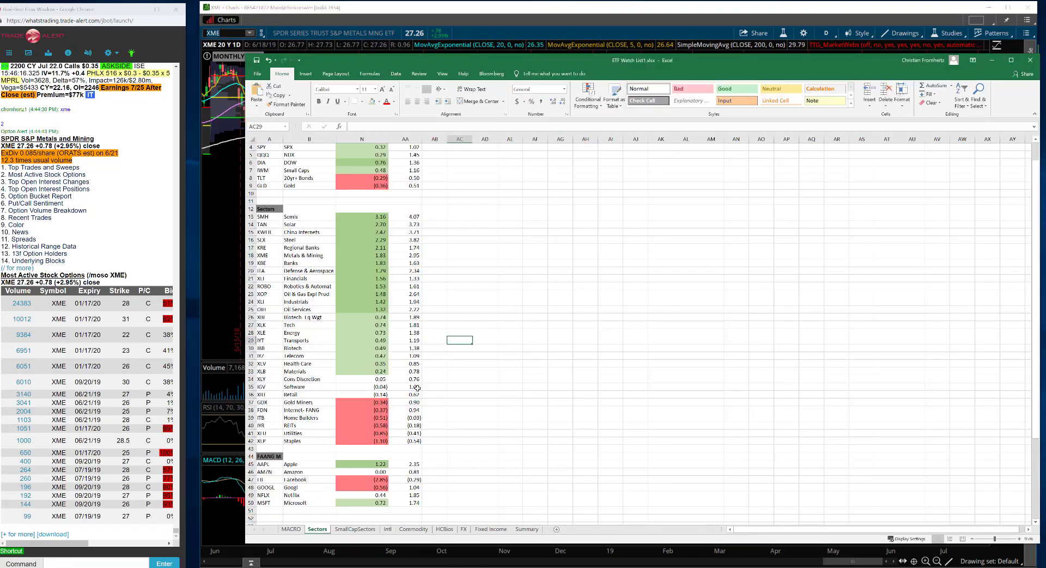
{"action": "left_click", "coordinate": [362, 436]}
{"action": "left_click_drag", "start_coordinate": [275, 425], "coordinate": [382, 441]}
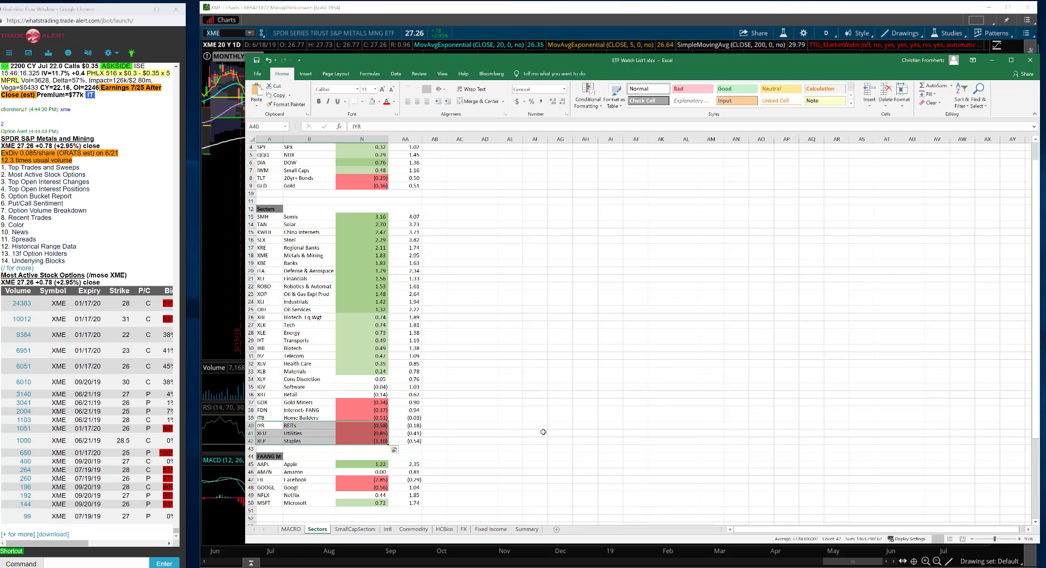
{"action": "left_click_drag", "start_coordinate": [414, 425], "coordinate": [370, 448]}
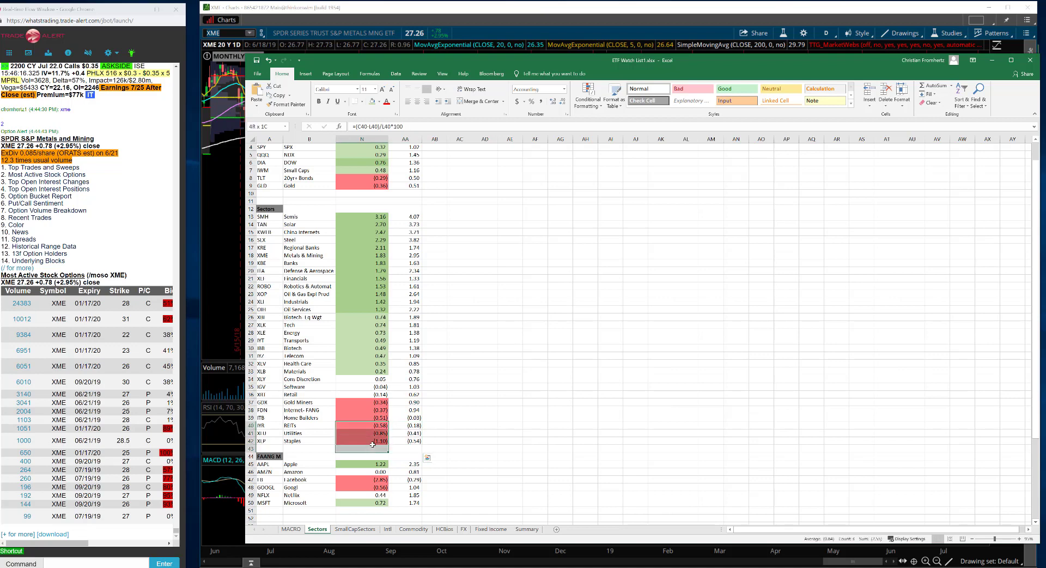
{"action": "left_click", "coordinate": [378, 417]}
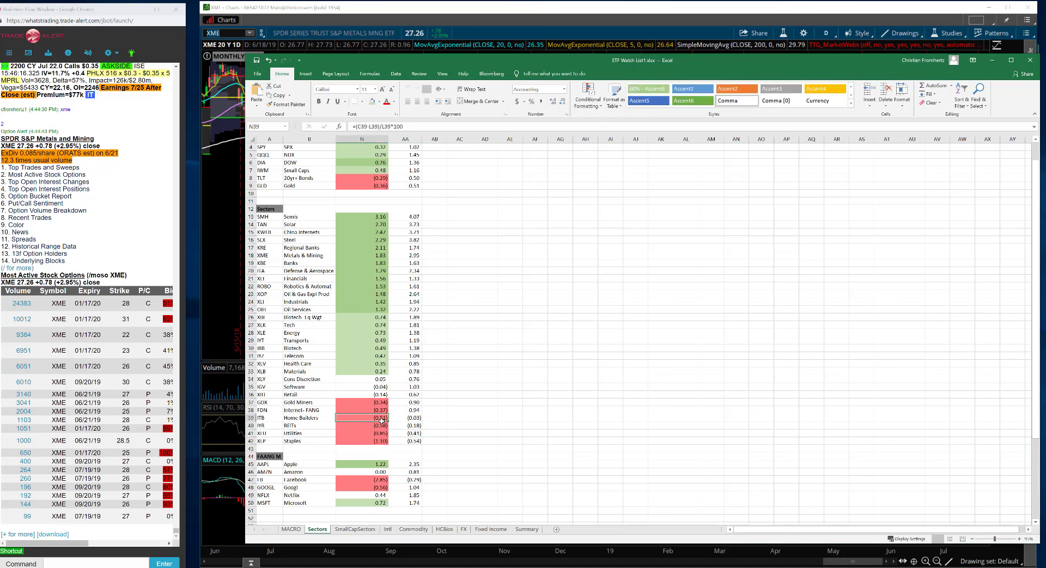
Step: Check the change from open for Gold Miners and Cons Discretion, plus the whole Software (IGV) row
{"action": "left_click", "coordinate": [364, 401]}
{"action": "left_click", "coordinate": [358, 380]}
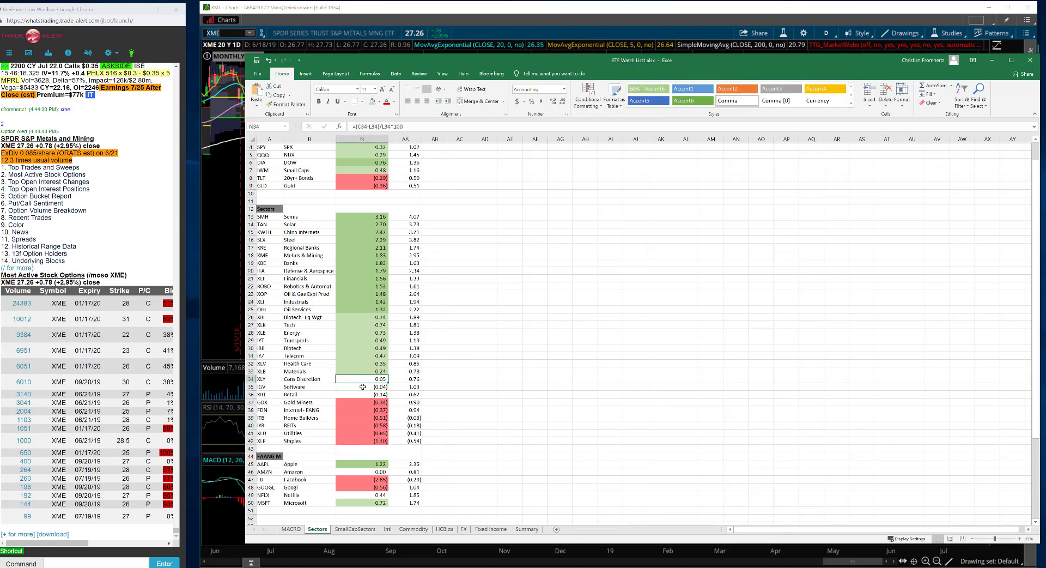
{"action": "left_click", "coordinate": [343, 388]}
{"action": "left_click_drag", "start_coordinate": [271, 387], "coordinate": [405, 388]}
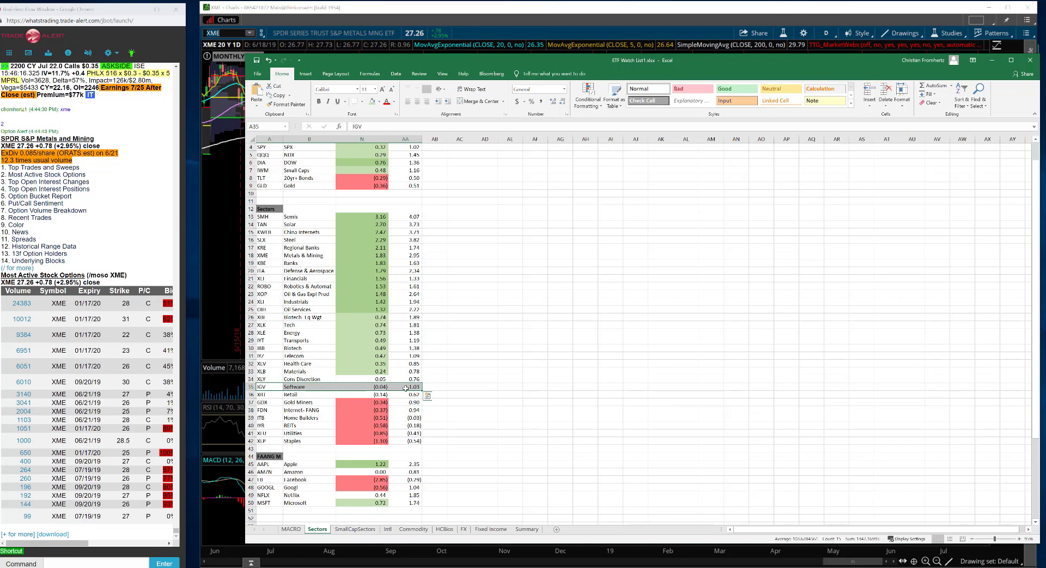
{"action": "left_click", "coordinate": [456, 339]}
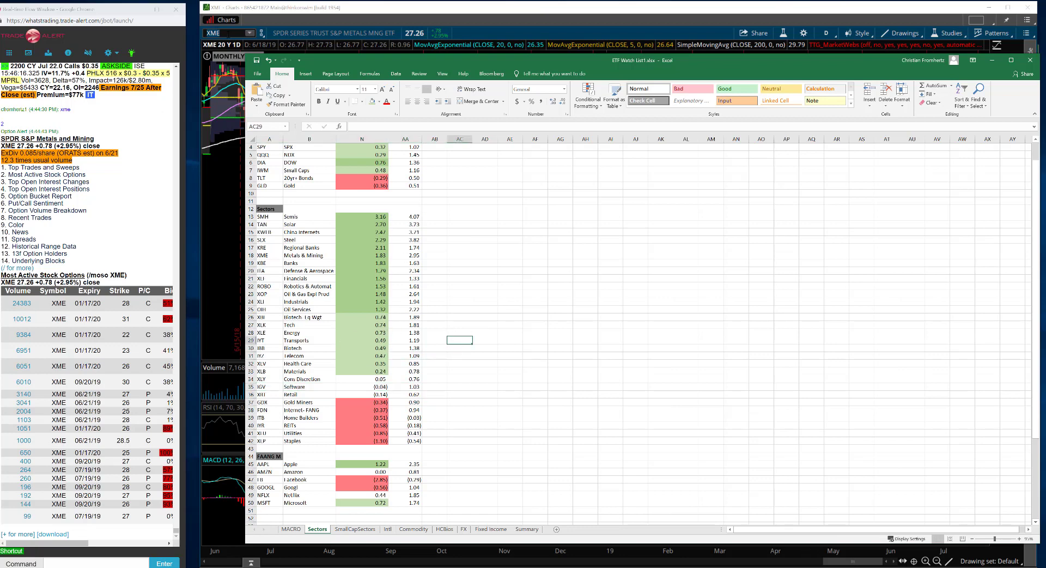
Step: Go back to the thinkorswim chart and load XLI, followed by HON
{"action": "left_click", "coordinate": [221, 33]}
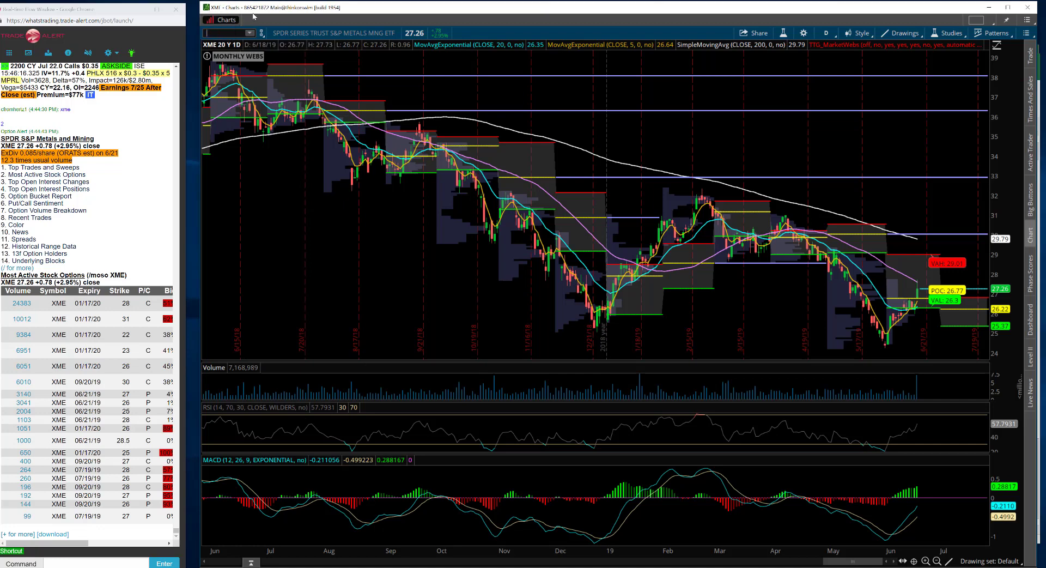
{"action": "type", "text": "XLI"}
{"action": "key", "text": "Return"}
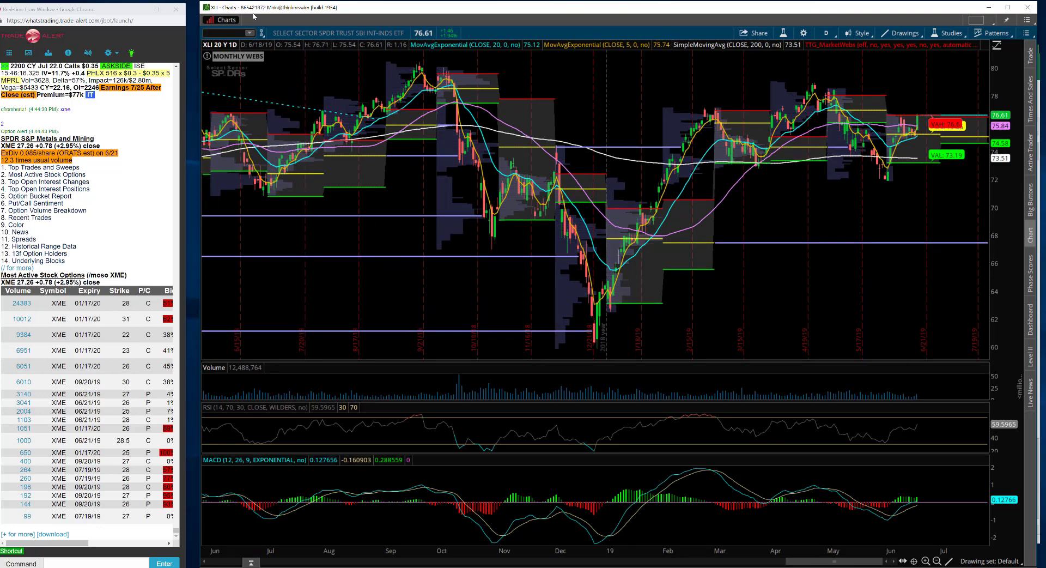
{"action": "type", "text": "HON"}
{"action": "key", "text": "Return"}
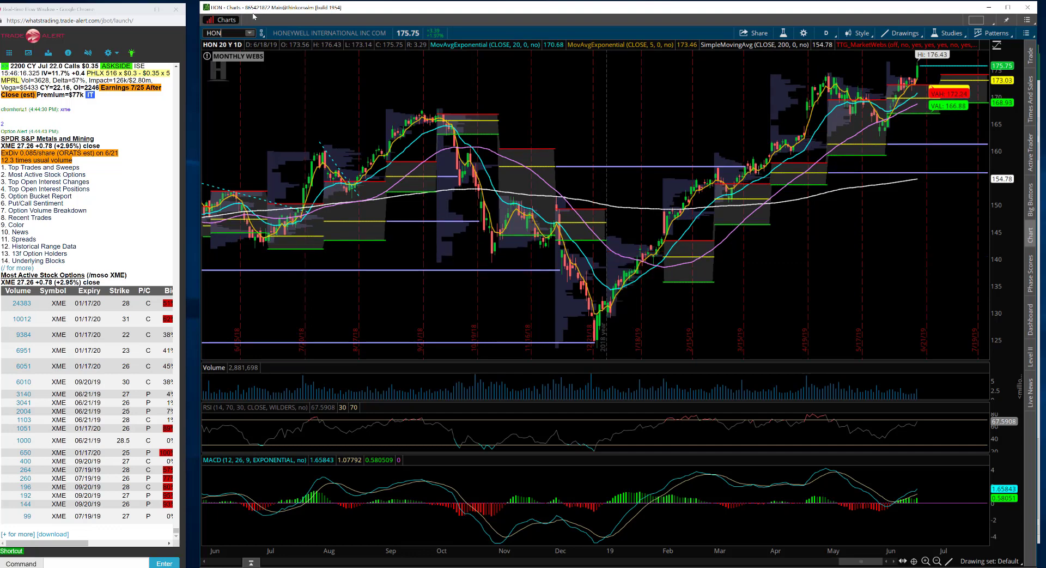
Step: Load OLED on the chart and widen the time range to show its price history back to mid-2017
{"action": "key", "text": "BackSpace"}
{"action": "key", "text": "BackSpace"}
{"action": "key", "text": "BackSpace"}
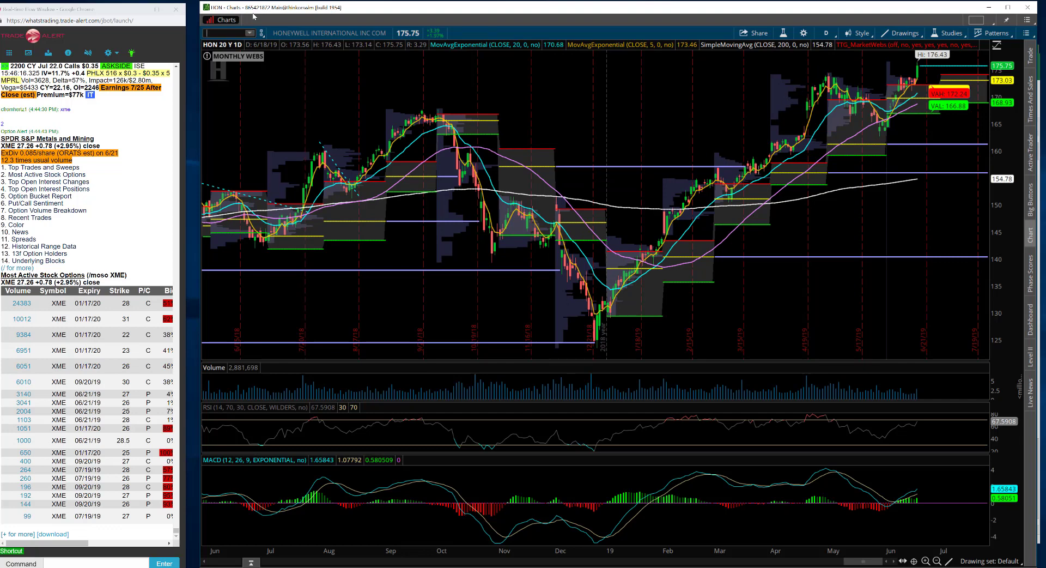
{"action": "type", "text": "OLED"}
{"action": "key", "text": "Return"}
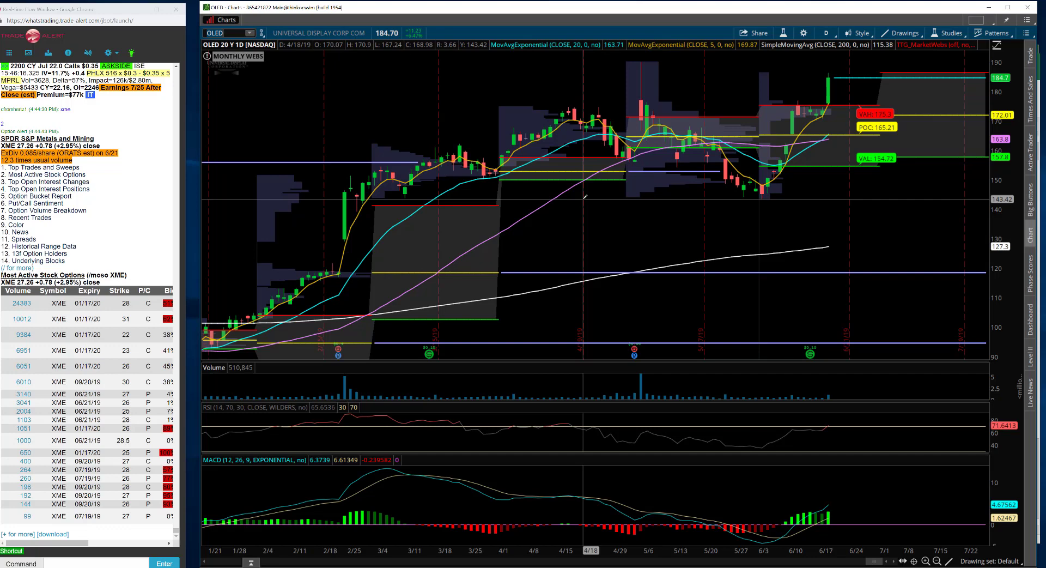
{"action": "left_click", "coordinate": [937, 561]}
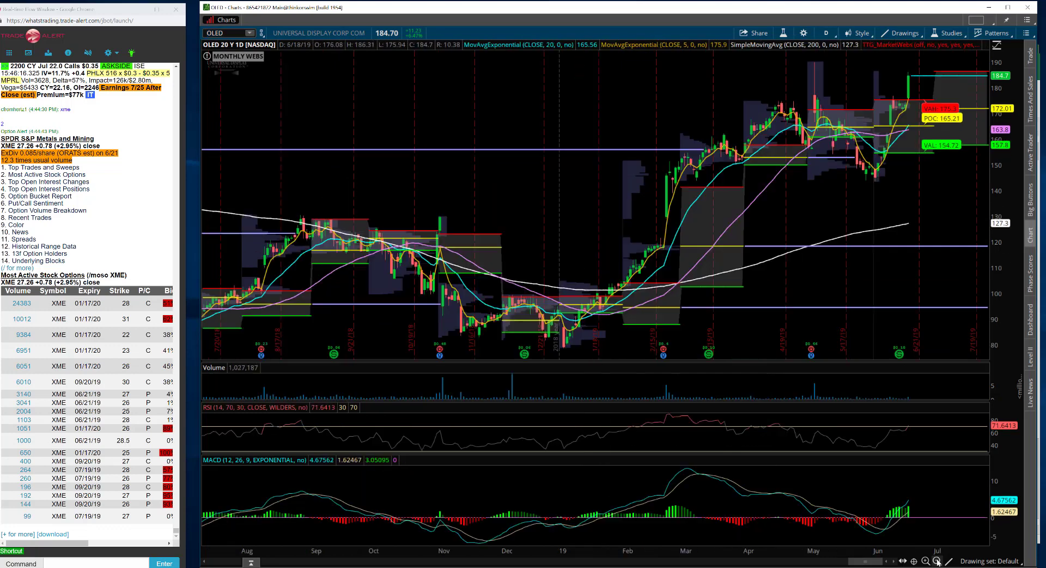
{"action": "left_click", "coordinate": [938, 561]}
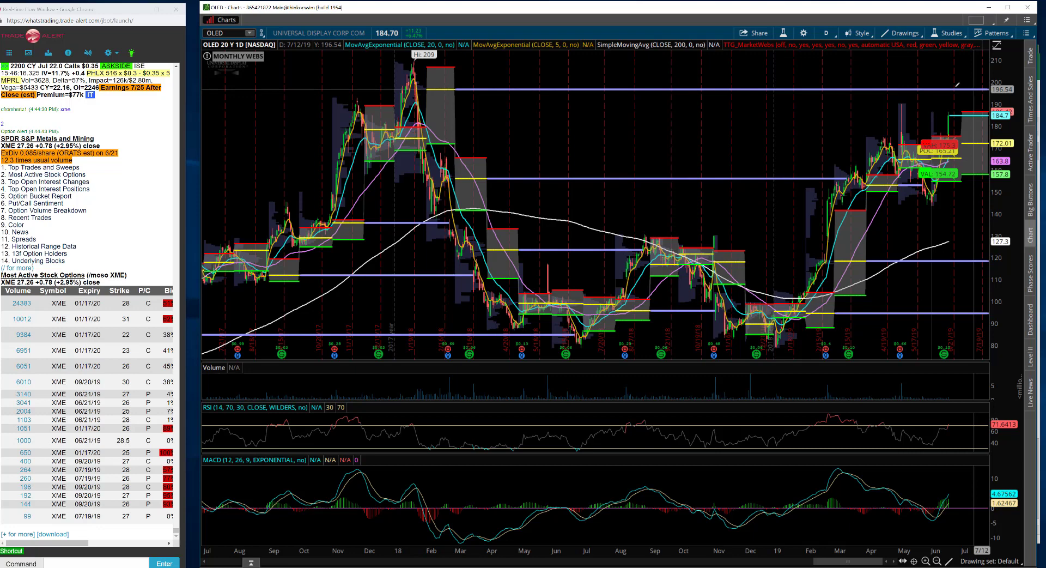
Step: Load XBI on the chart and narrow the time range to the period since December
{"action": "left_click", "coordinate": [231, 33]}
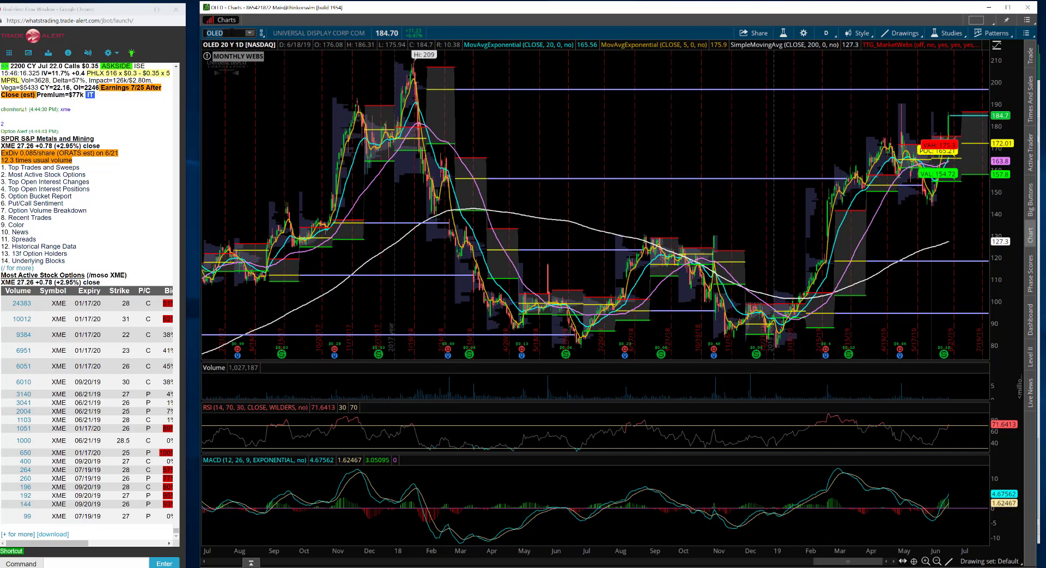
{"action": "key", "text": "BackSpace"}
{"action": "type", "text": "XBI"}
{"action": "key", "text": "Return"}
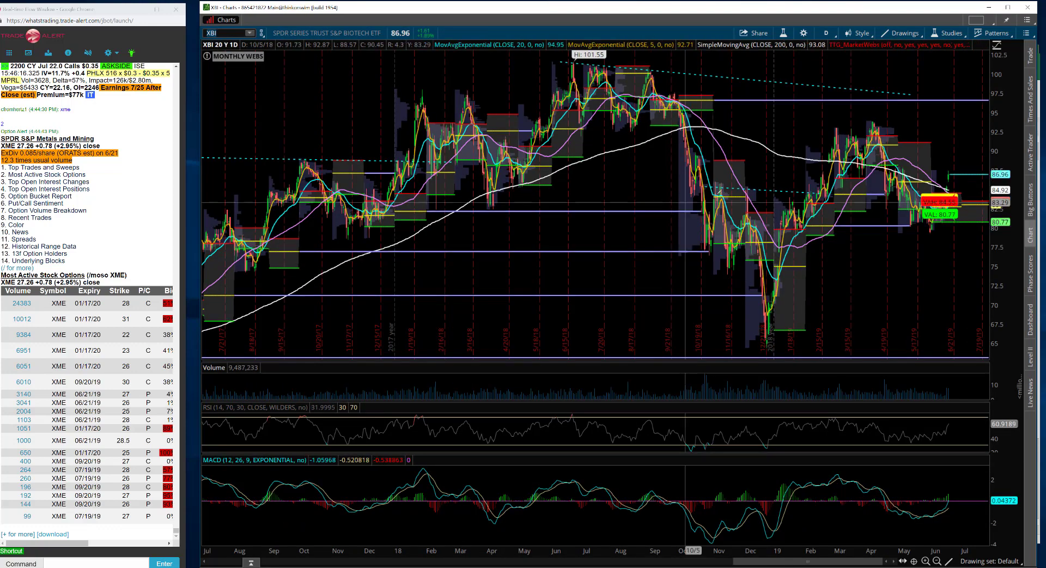
{"action": "scroll", "coordinate": [685, 202], "scroll_direction": "up", "scroll_amount": 5}
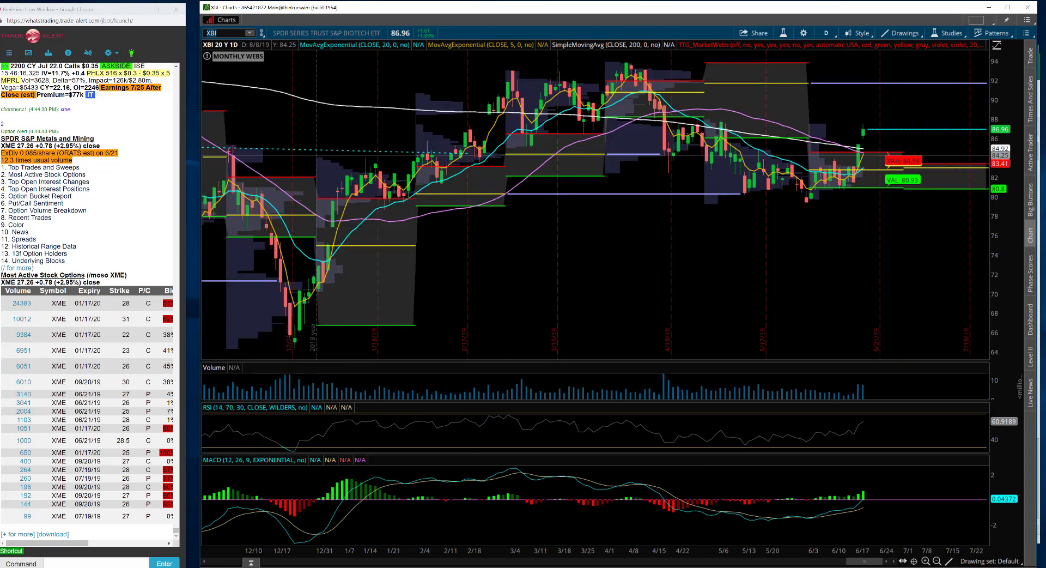